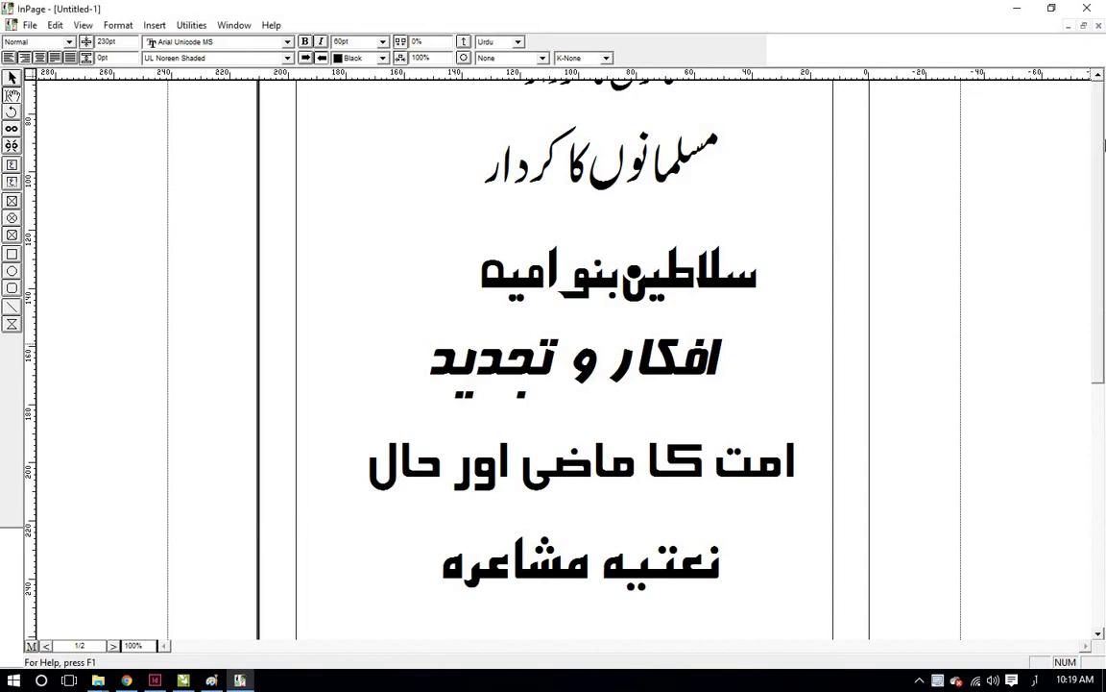
Look over all the sample headings on the first page and inspect the formatting of the first مسلمانوں کا کردار heading.
{"action": "left_click_drag", "start_coordinate": [1100, 303], "coordinate": [1097, 173]}
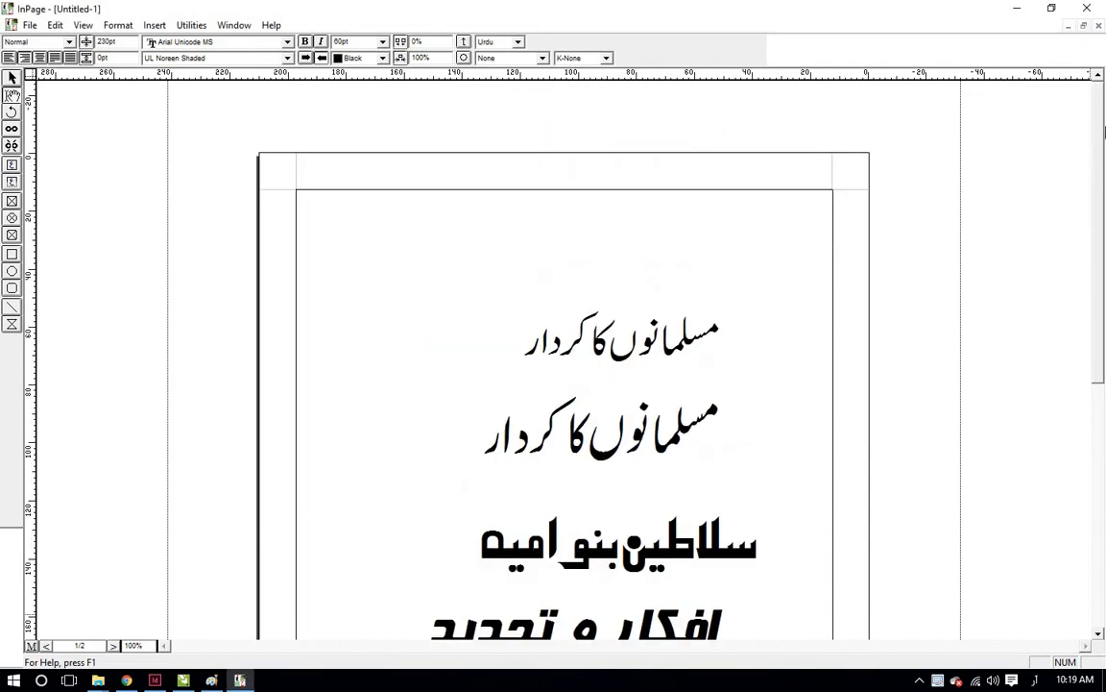
{"action": "left_click_drag", "start_coordinate": [1101, 131], "coordinate": [1102, 329]}
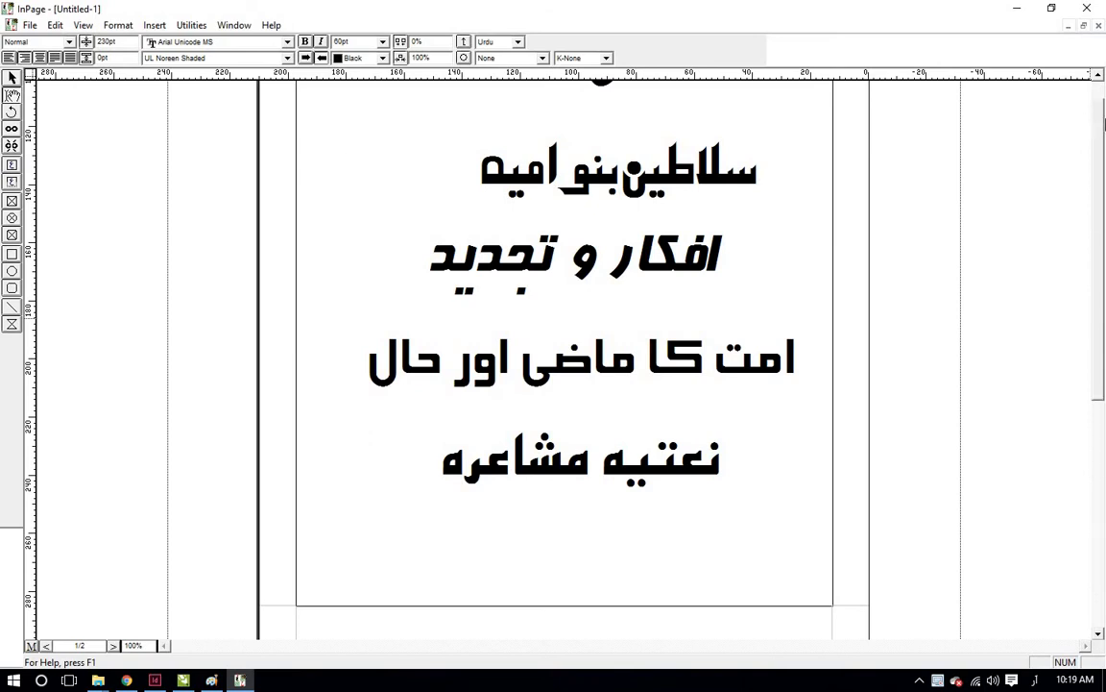
{"action": "left_click_drag", "start_coordinate": [1104, 257], "coordinate": [1102, 345]}
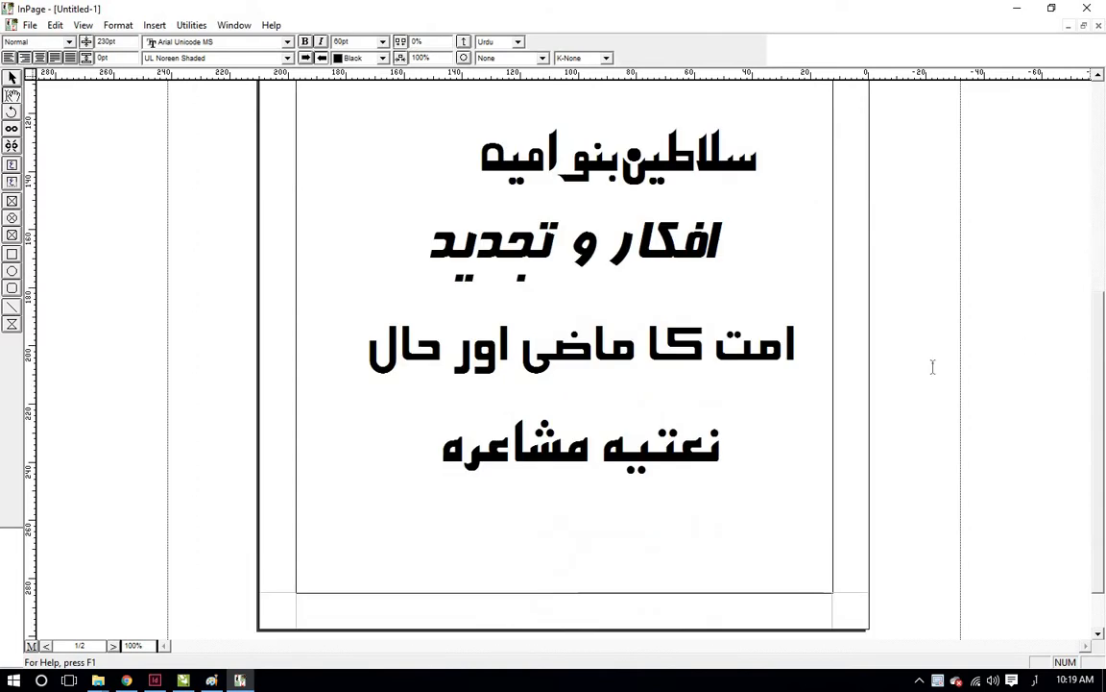
{"action": "left_click_drag", "start_coordinate": [1102, 377], "coordinate": [1102, 170]}
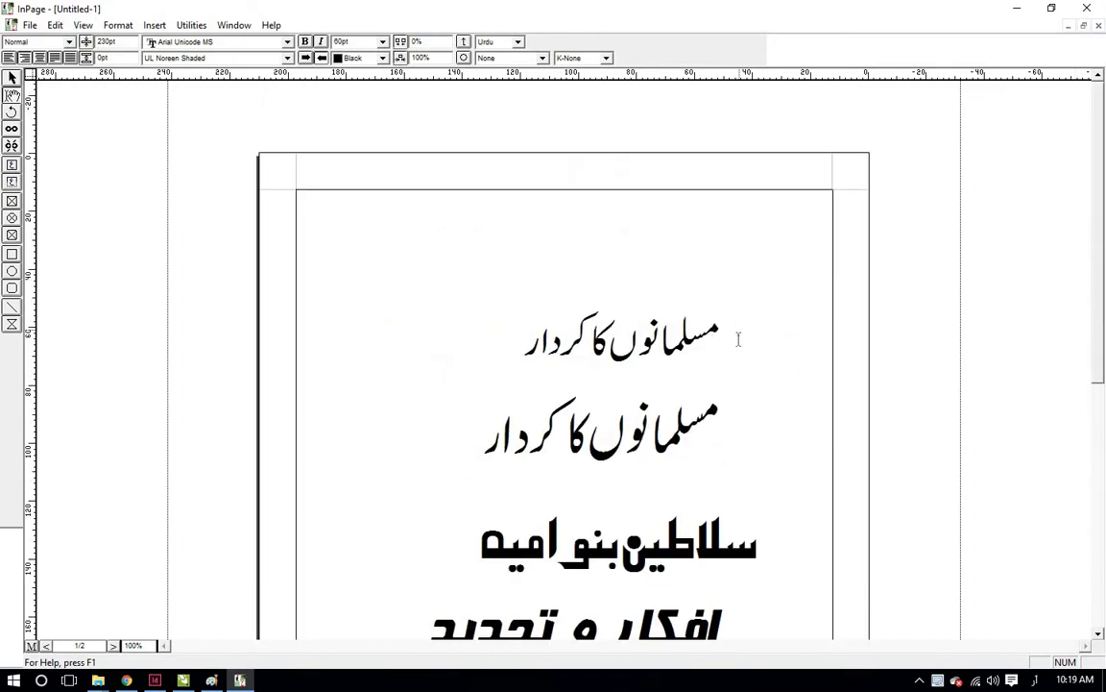
{"action": "left_click_drag", "start_coordinate": [722, 331], "coordinate": [484, 336]}
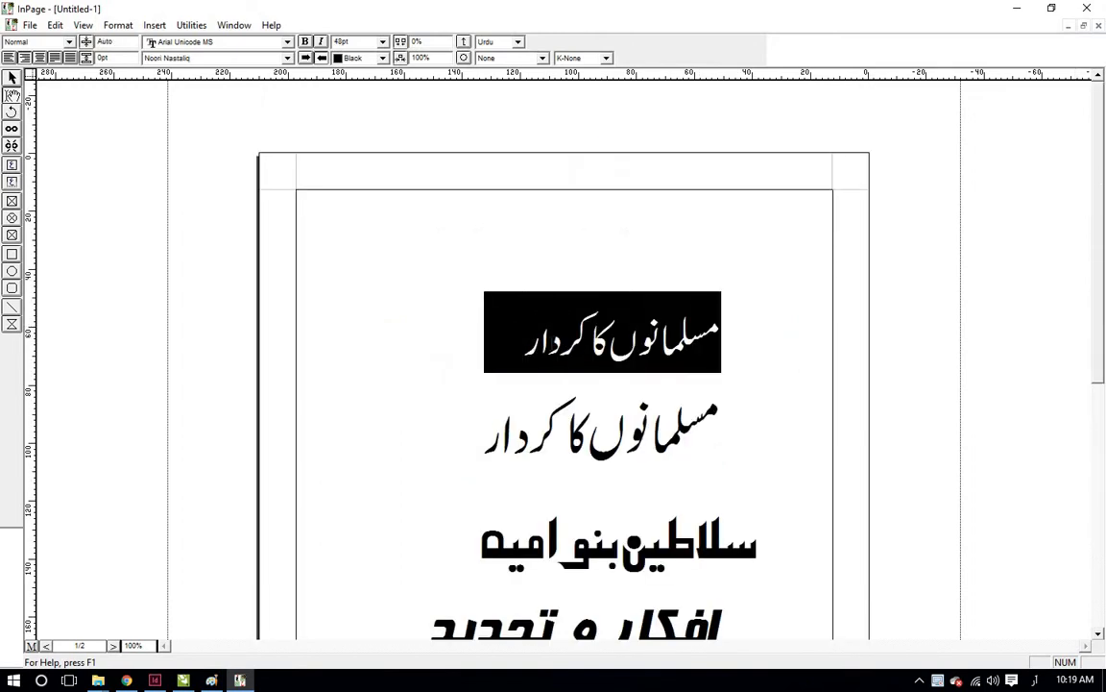
{"action": "left_click", "coordinate": [751, 255]}
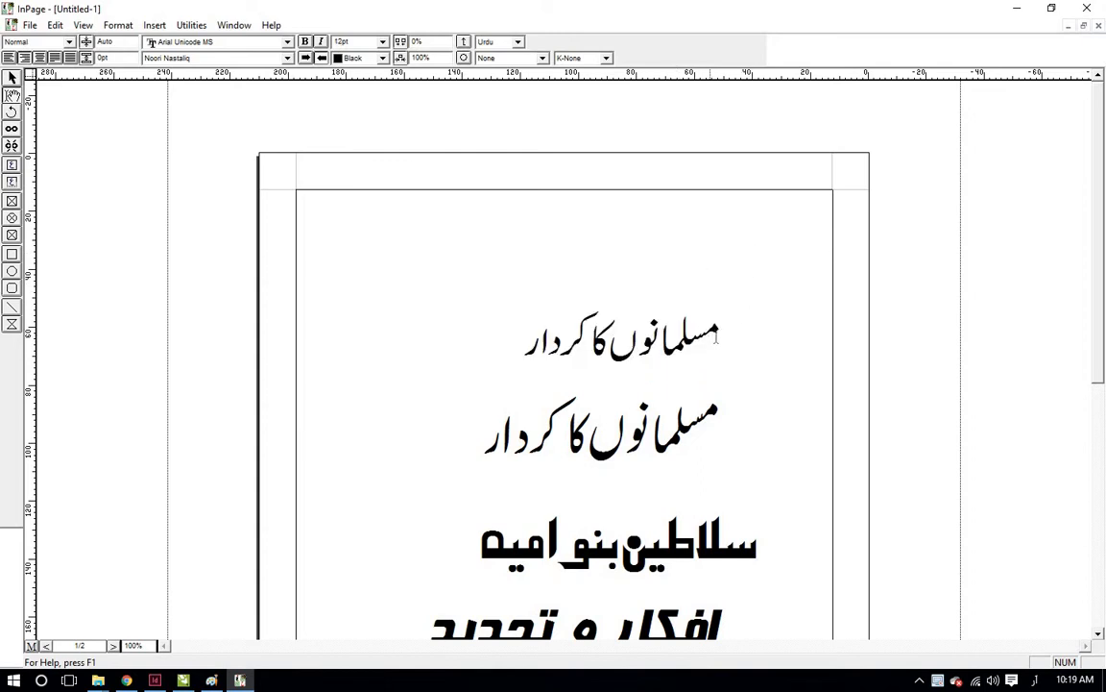
{"action": "mouse_move", "coordinate": [721, 331]}
{"action": "left_mouse_down"}
{"action": "mouse_move", "coordinate": [485, 337]}
{"action": "mouse_move", "coordinate": [715, 338]}
{"action": "left_mouse_up"}
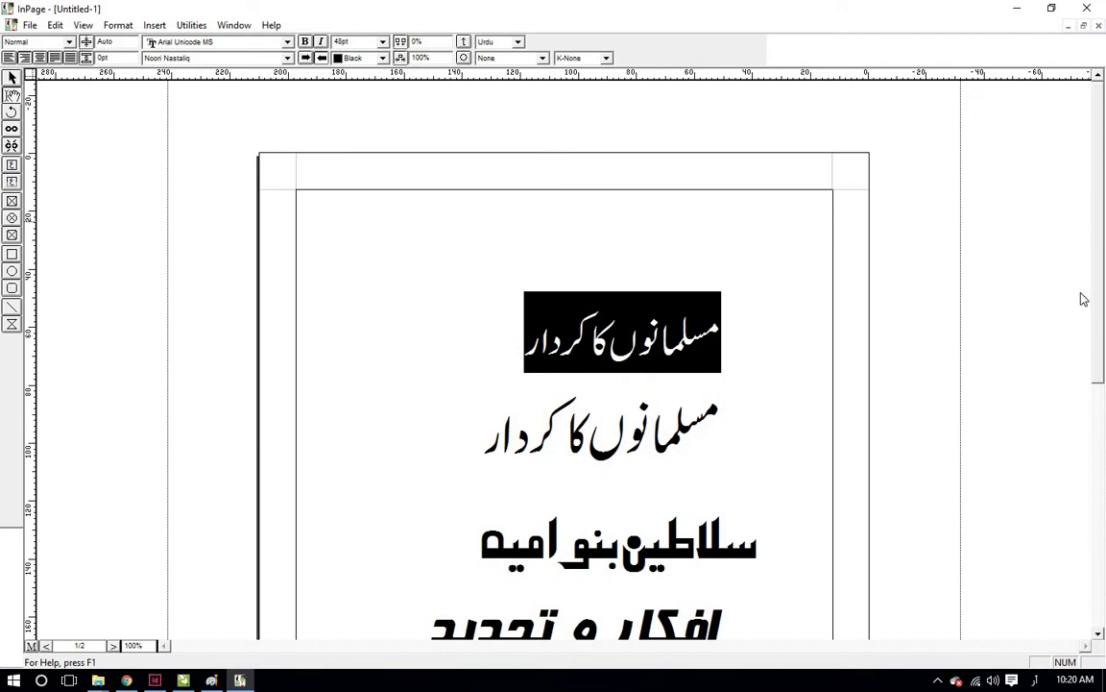
Check the fonts used for the headings سلاطین بنو امیہ and افکار و تجدید.
{"action": "scroll", "coordinate": [1018, 337], "scroll_direction": "down", "scroll_amount": 5}
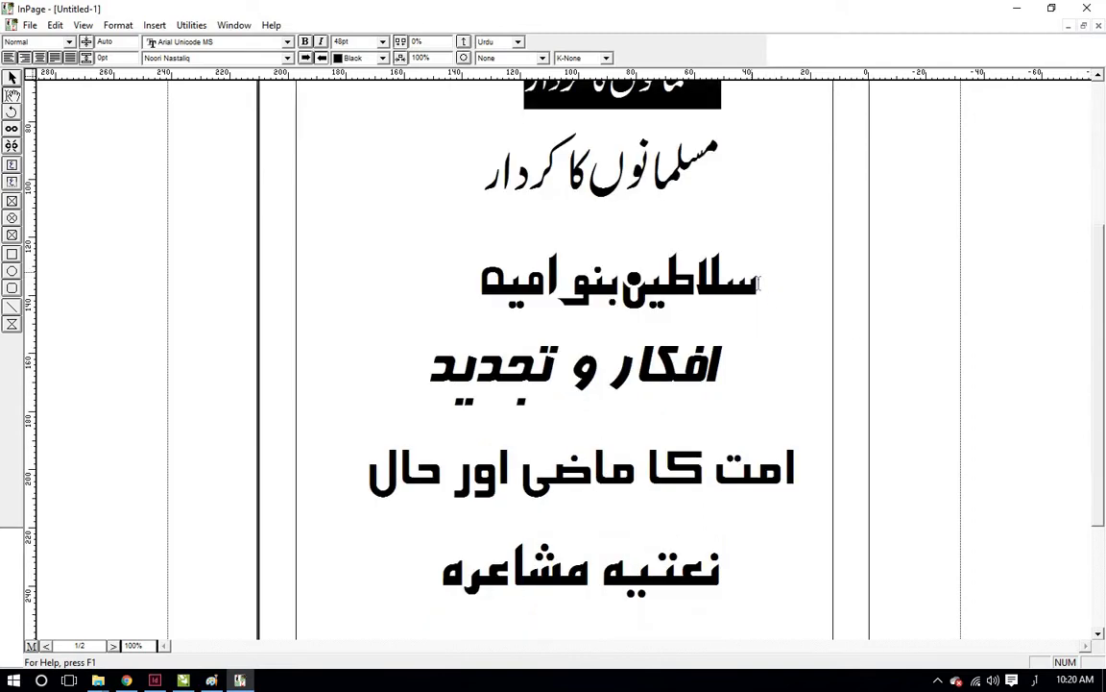
{"action": "left_click_drag", "start_coordinate": [758, 264], "coordinate": [767, 300]}
{"action": "left_click_drag", "start_coordinate": [730, 366], "coordinate": [445, 380]}
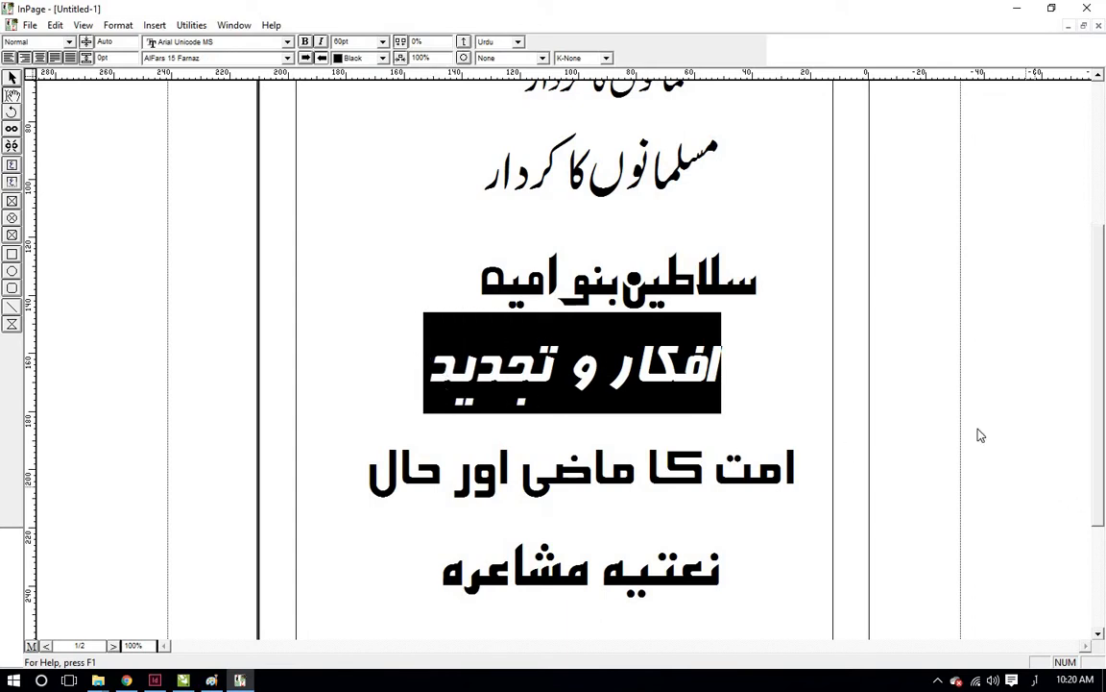
Select the second, larger مسلمانوں کا کردار heading and examine its font and size.
{"action": "left_click", "coordinate": [803, 197]}
{"action": "scroll", "coordinate": [780, 297], "scroll_direction": "up", "scroll_amount": 3}
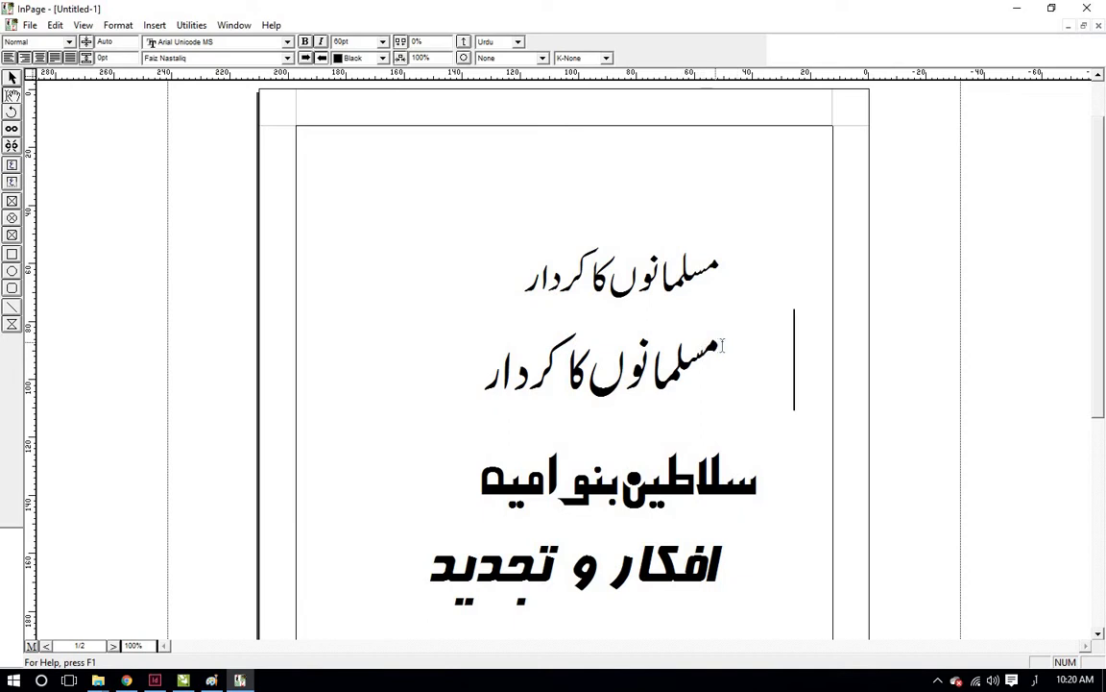
{"action": "left_click_drag", "start_coordinate": [713, 365], "coordinate": [485, 365]}
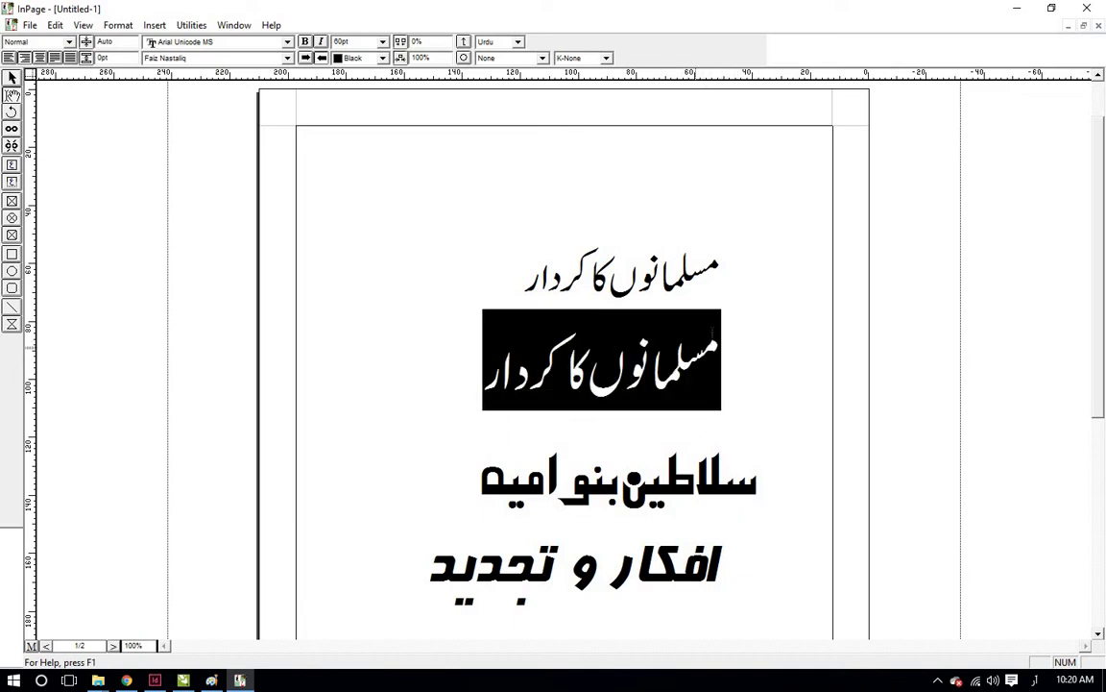
{"action": "left_click", "coordinate": [772, 331]}
{"action": "left_click_drag", "start_coordinate": [728, 344], "coordinate": [451, 341]}
{"action": "mouse_move", "coordinate": [512, 375]}
{"action": "left_mouse_down"}
{"action": "mouse_move", "coordinate": [493, 380]}
{"action": "mouse_move", "coordinate": [508, 378]}
{"action": "left_mouse_up"}
{"action": "left_click", "coordinate": [738, 363]}
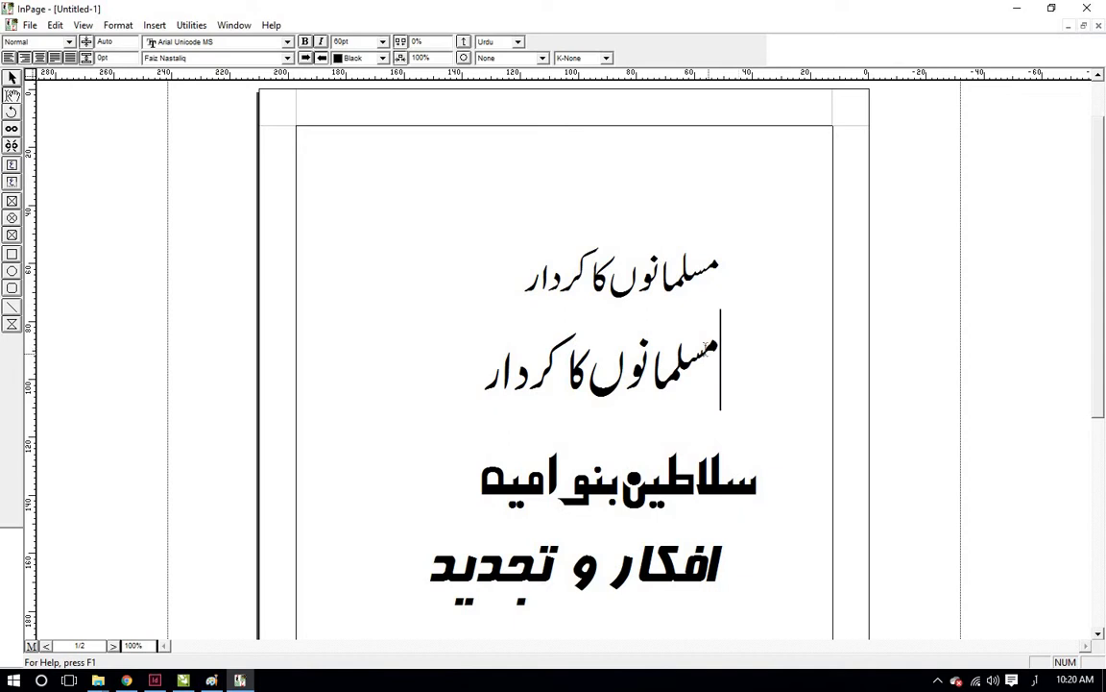
Select the first مسلمانوں کا کردار heading and view the list of fonts available for it.
{"action": "left_click", "coordinate": [731, 279]}
{"action": "left_click_drag", "start_coordinate": [719, 271], "coordinate": [176, 89]}
{"action": "left_click", "coordinate": [188, 58]}
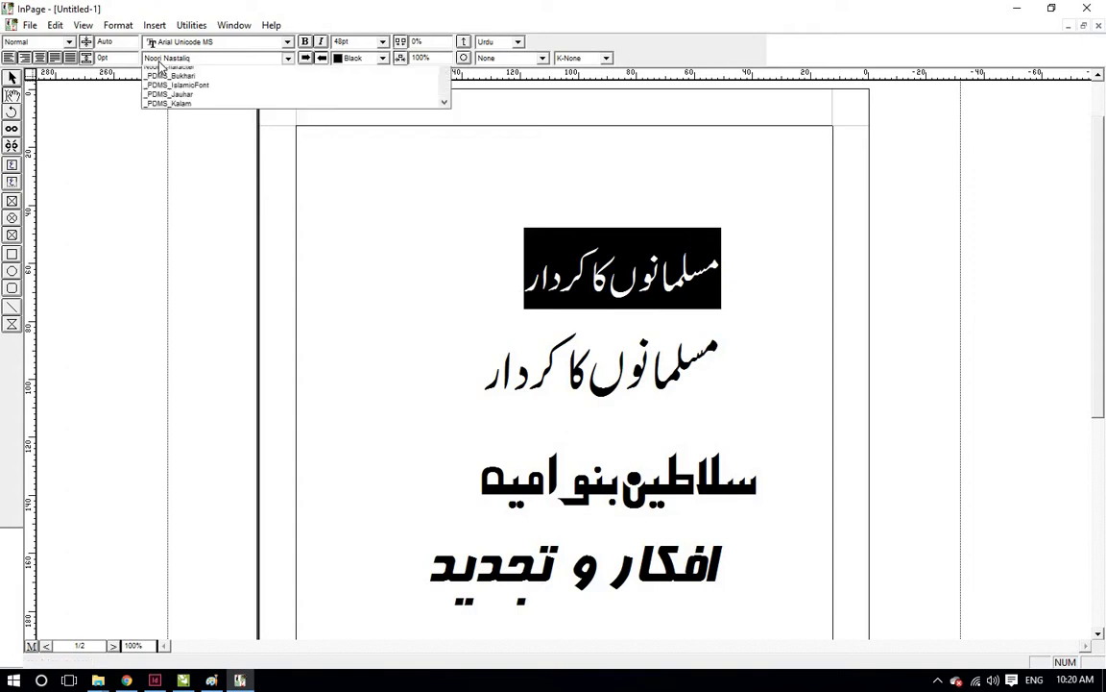
{"action": "left_click", "coordinate": [178, 174]}
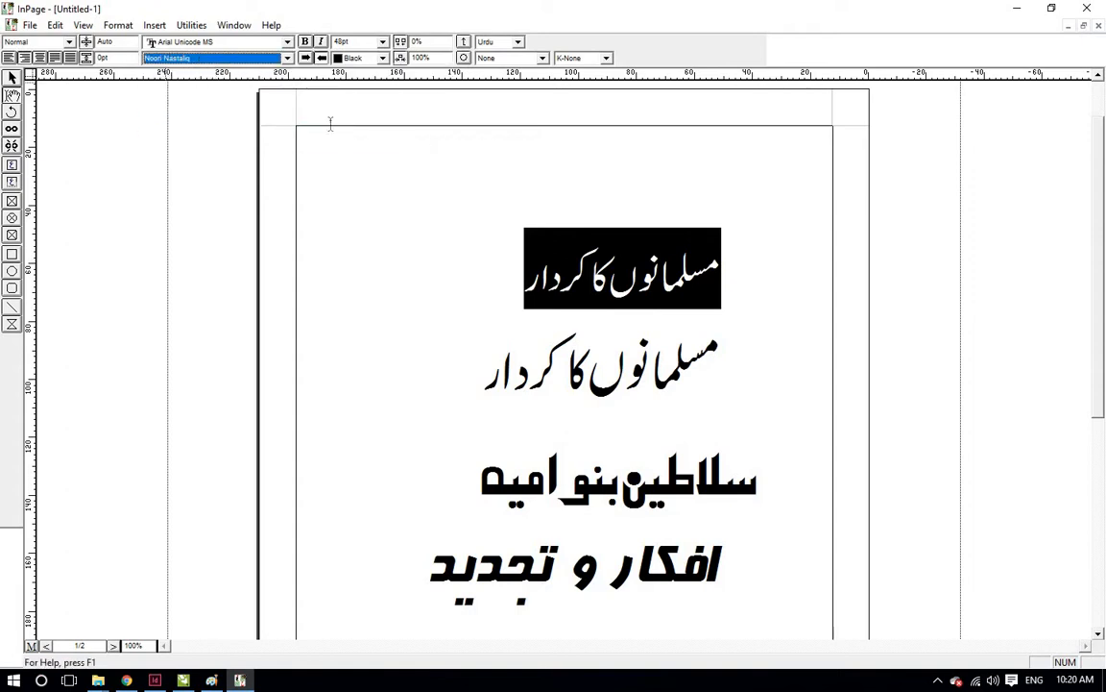
{"action": "left_click", "coordinate": [430, 243]}
Reselect the first مسلمانوں کا کردار heading to review its font, and clear the selection.
{"action": "left_click_drag", "start_coordinate": [720, 262], "coordinate": [469, 276]}
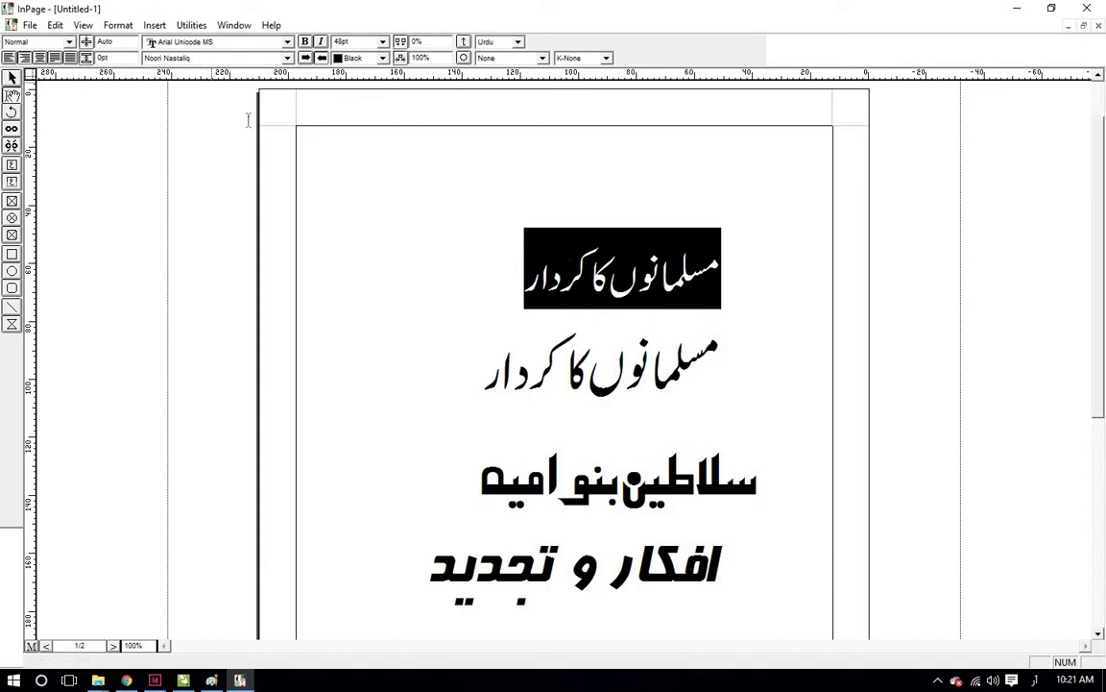
{"action": "left_click", "coordinate": [797, 323]}
{"action": "left_click_drag", "start_coordinate": [725, 264], "coordinate": [522, 255]}
{"action": "left_click", "coordinate": [735, 290]}
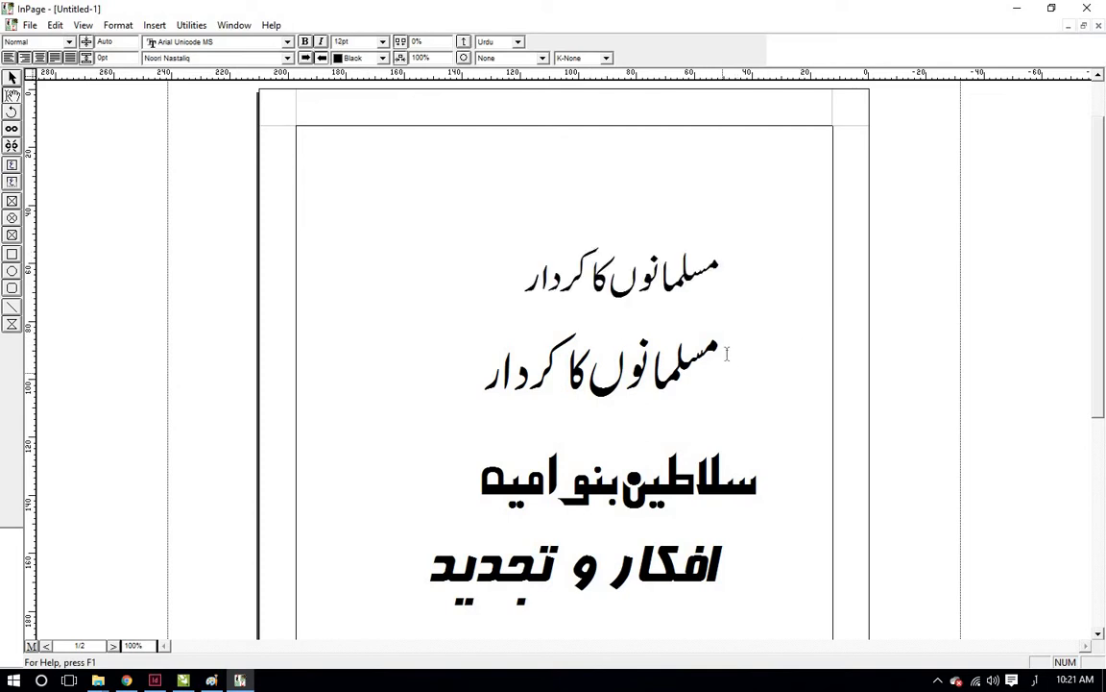
Highlight the whole second مسلمانوں کا کردار heading to examine its font against the first one.
{"action": "left_click_drag", "start_coordinate": [728, 353], "coordinate": [696, 354]}
{"action": "left_click_drag", "start_coordinate": [719, 351], "coordinate": [427, 355]}
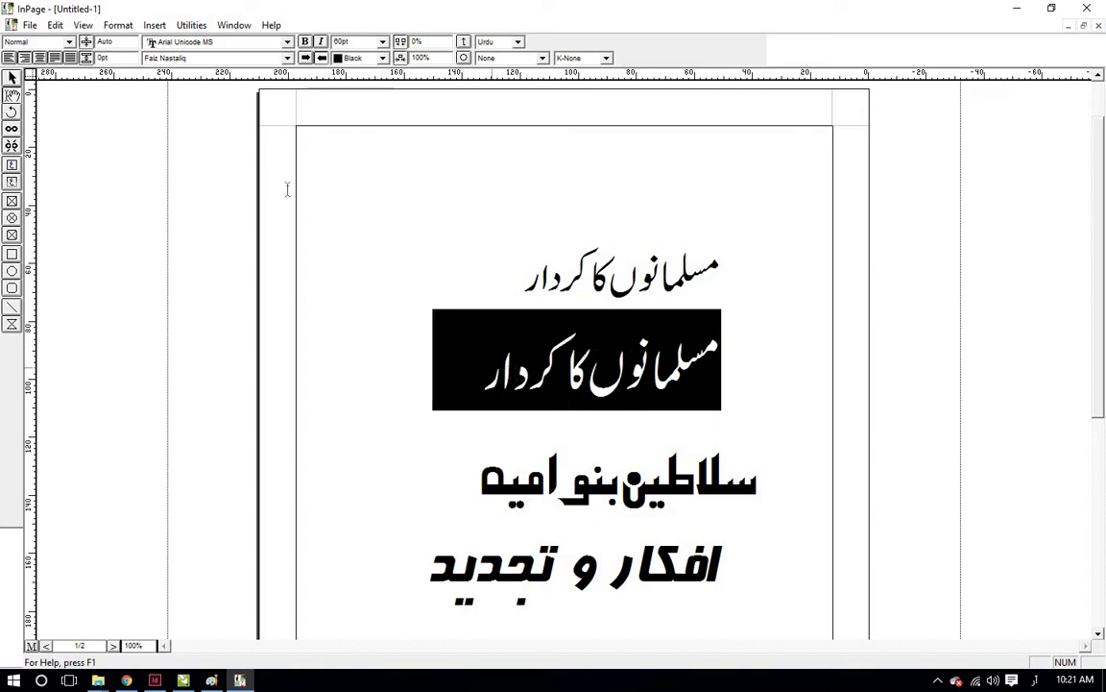
{"action": "left_click", "coordinate": [650, 382]}
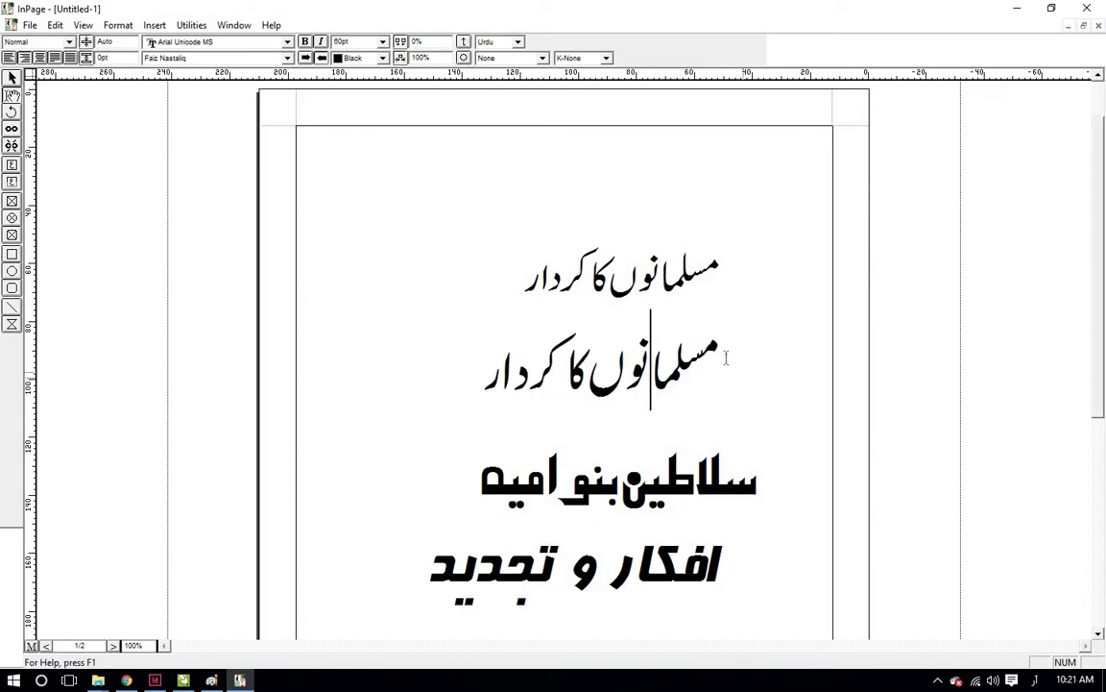
{"action": "left_click_drag", "start_coordinate": [723, 352], "coordinate": [469, 346]}
{"action": "left_click", "coordinate": [726, 358]}
{"action": "left_click_drag", "start_coordinate": [726, 358], "coordinate": [432, 357]}
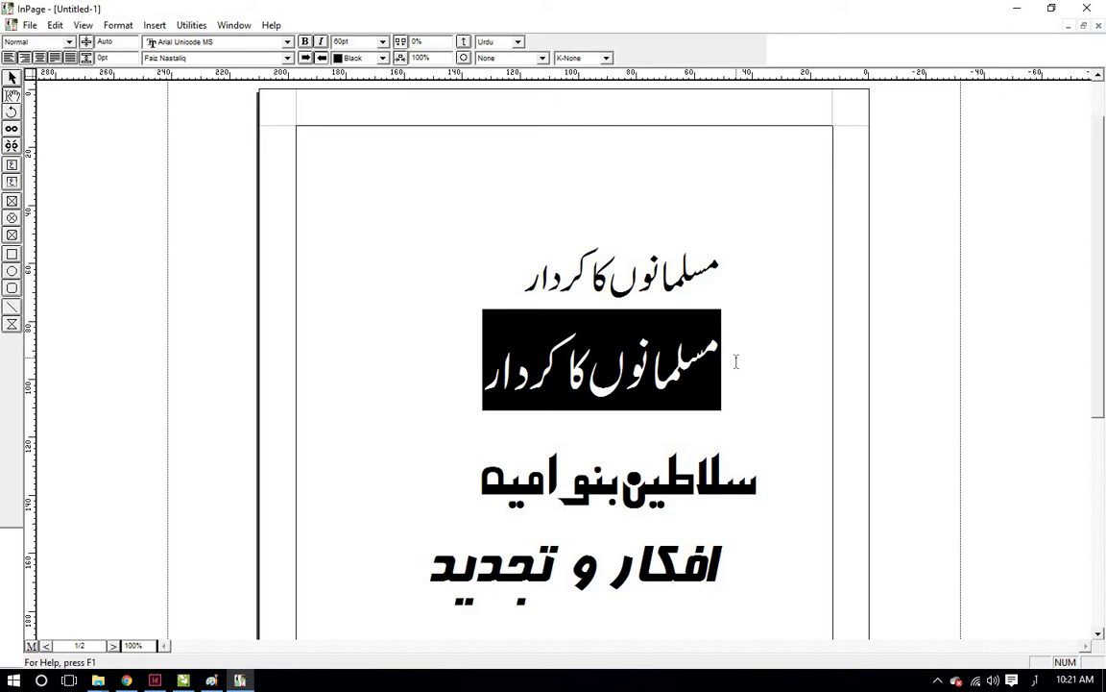
Compare the two مسلمانوں کا کردار headings by selecting them alternately.
{"action": "left_click_drag", "start_coordinate": [718, 270], "coordinate": [485, 272]}
{"action": "left_click_drag", "start_coordinate": [717, 364], "coordinate": [483, 365]}
{"action": "left_click_drag", "start_coordinate": [719, 270], "coordinate": [485, 272]}
{"action": "left_click_drag", "start_coordinate": [718, 363], "coordinate": [444, 365]}
{"action": "left_click_drag", "start_coordinate": [757, 371], "coordinate": [472, 365]}
{"action": "left_click", "coordinate": [734, 383]}
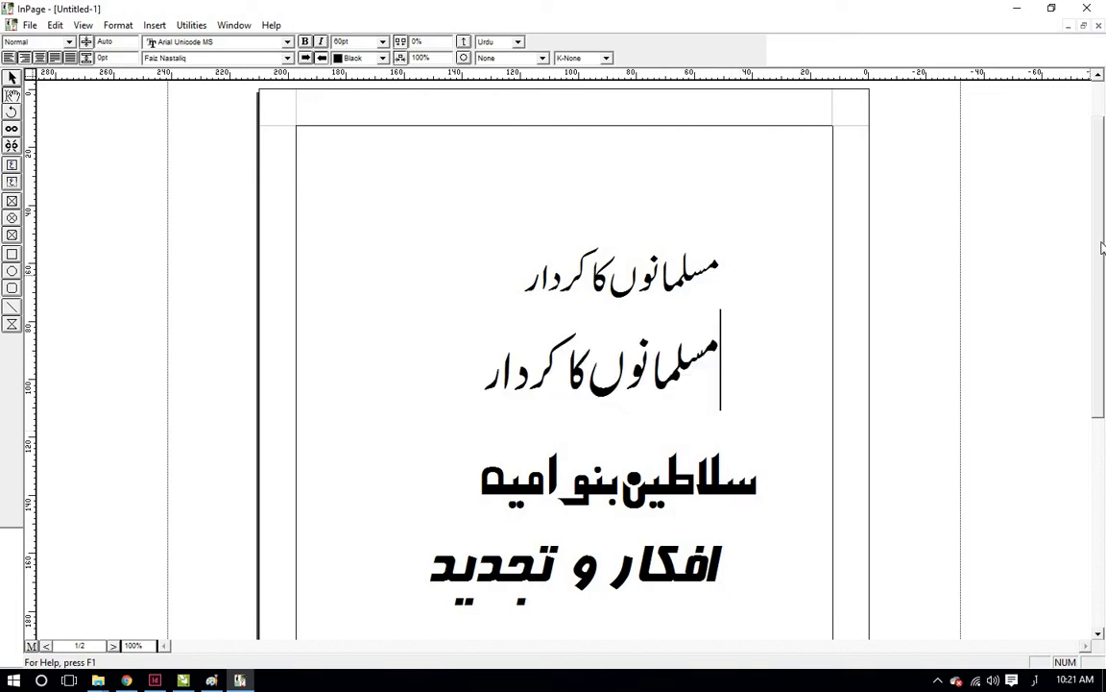
Select the heading سلاطین بنو امیہ and examine its font and size.
{"action": "scroll", "coordinate": [1101, 248], "scroll_direction": "down", "scroll_amount": 3}
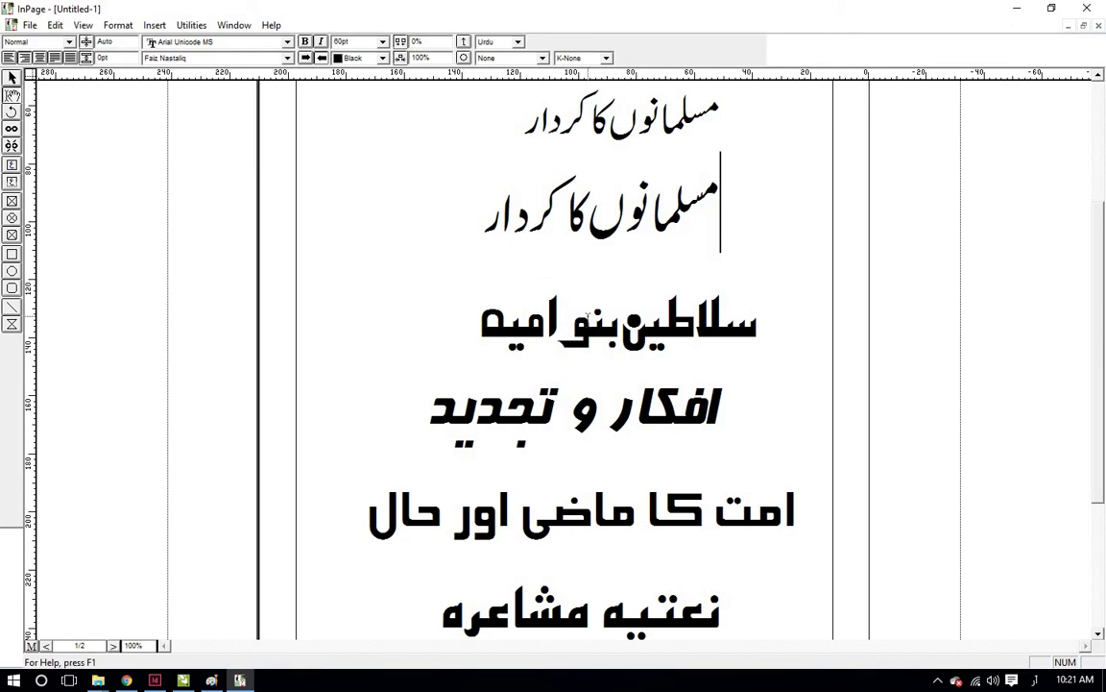
{"action": "left_click", "coordinate": [647, 323]}
{"action": "left_click_drag", "start_coordinate": [759, 315], "coordinate": [502, 325]}
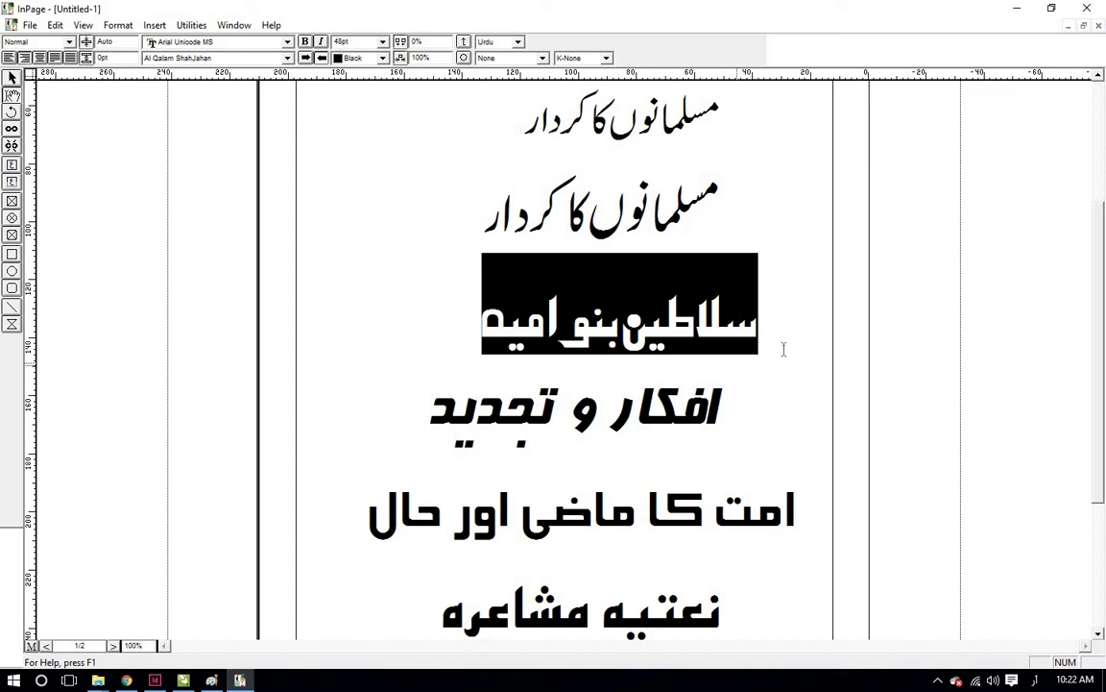
{"action": "left_click_drag", "start_coordinate": [768, 348], "coordinate": [499, 356]}
Check the fonts of the first page's last three headings, selecting each one in turn.
{"action": "left_click_drag", "start_coordinate": [778, 372], "coordinate": [423, 427]}
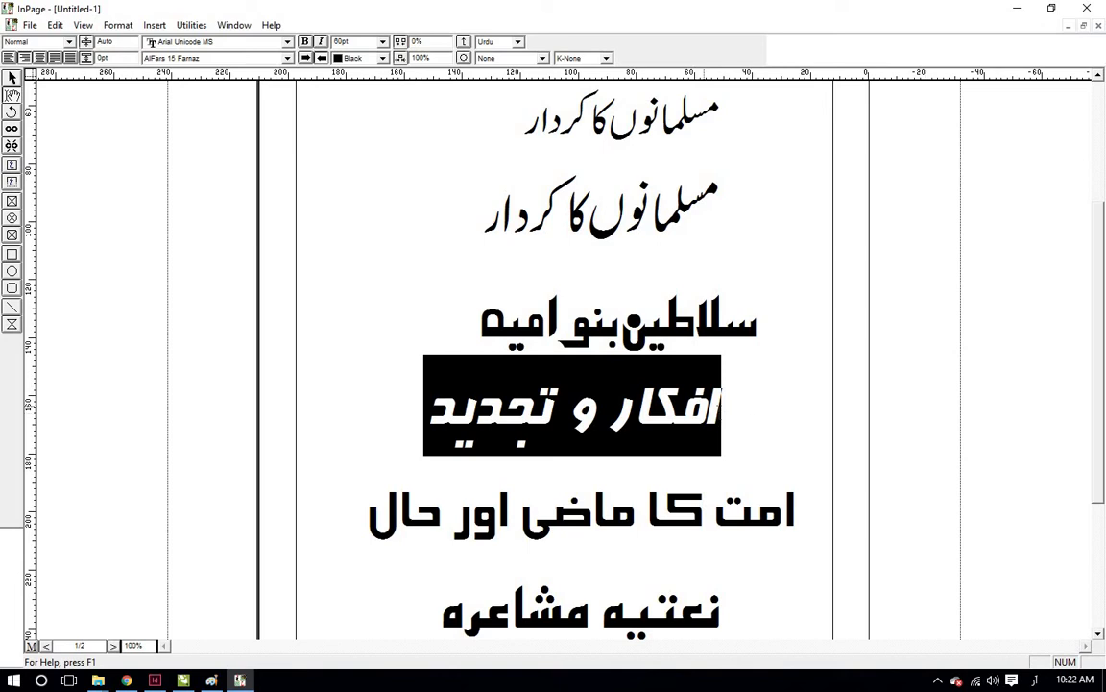
{"action": "left_click_drag", "start_coordinate": [732, 409], "coordinate": [402, 408]}
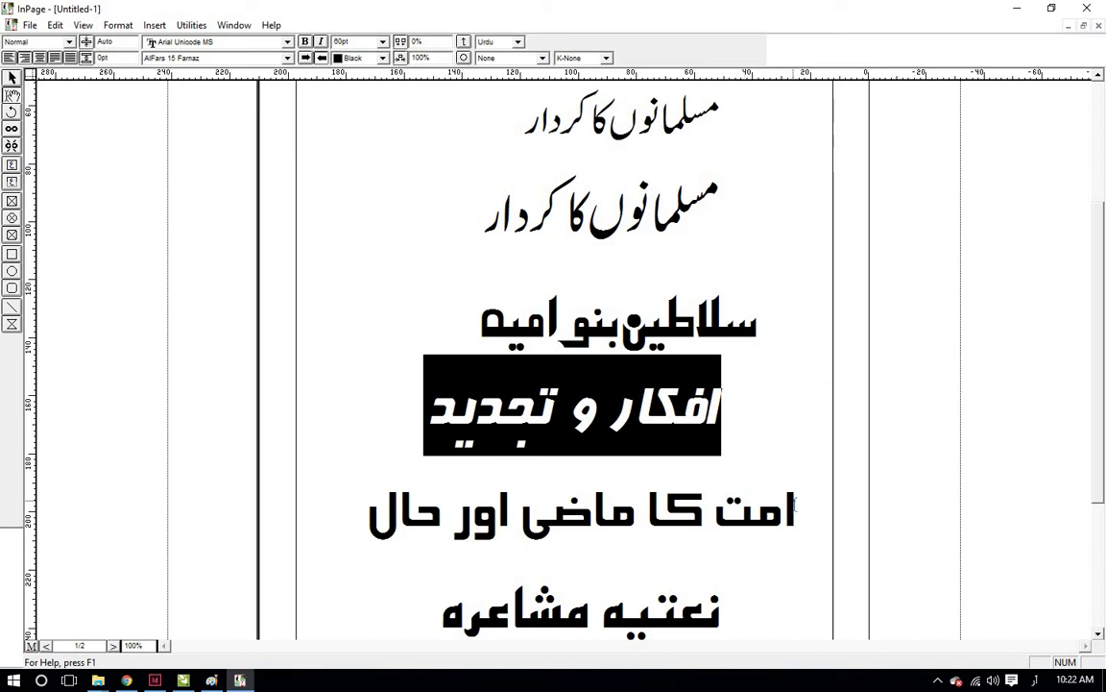
{"action": "left_click_drag", "start_coordinate": [796, 509], "coordinate": [649, 545]}
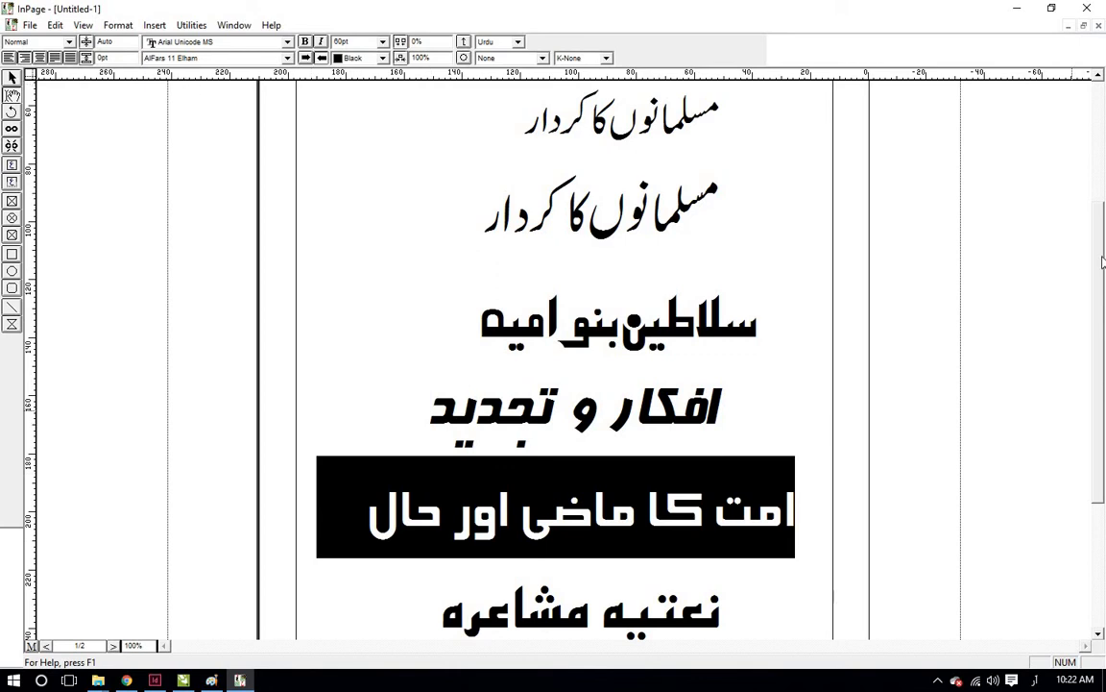
{"action": "scroll", "coordinate": [588, 448], "scroll_direction": "down", "scroll_amount": 3}
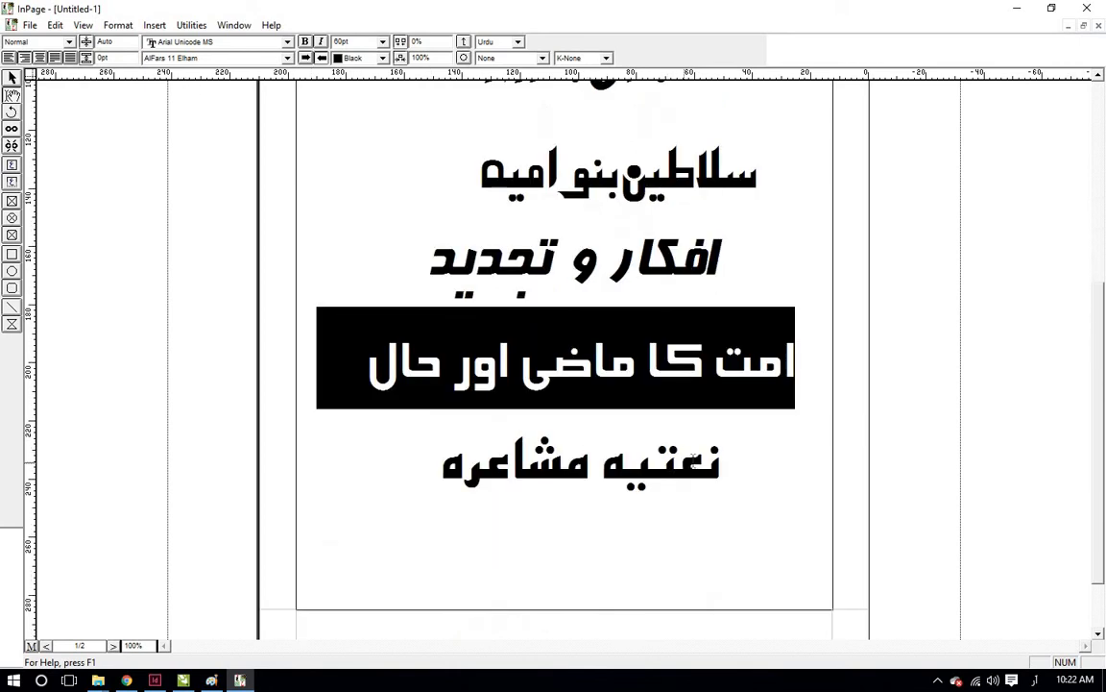
{"action": "left_click_drag", "start_coordinate": [723, 457], "coordinate": [413, 452]}
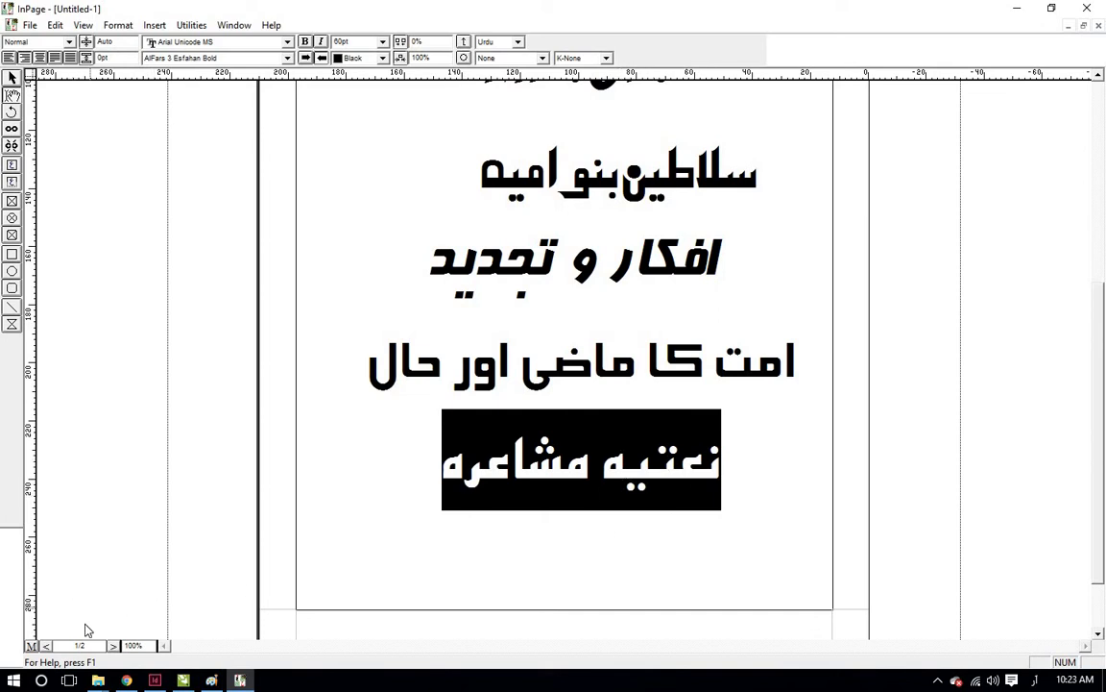
Go to the second page and check the fonts of the headings ادب و کمال and علم کے بکھرے ہوئے موتی.
{"action": "left_click", "coordinate": [46, 647]}
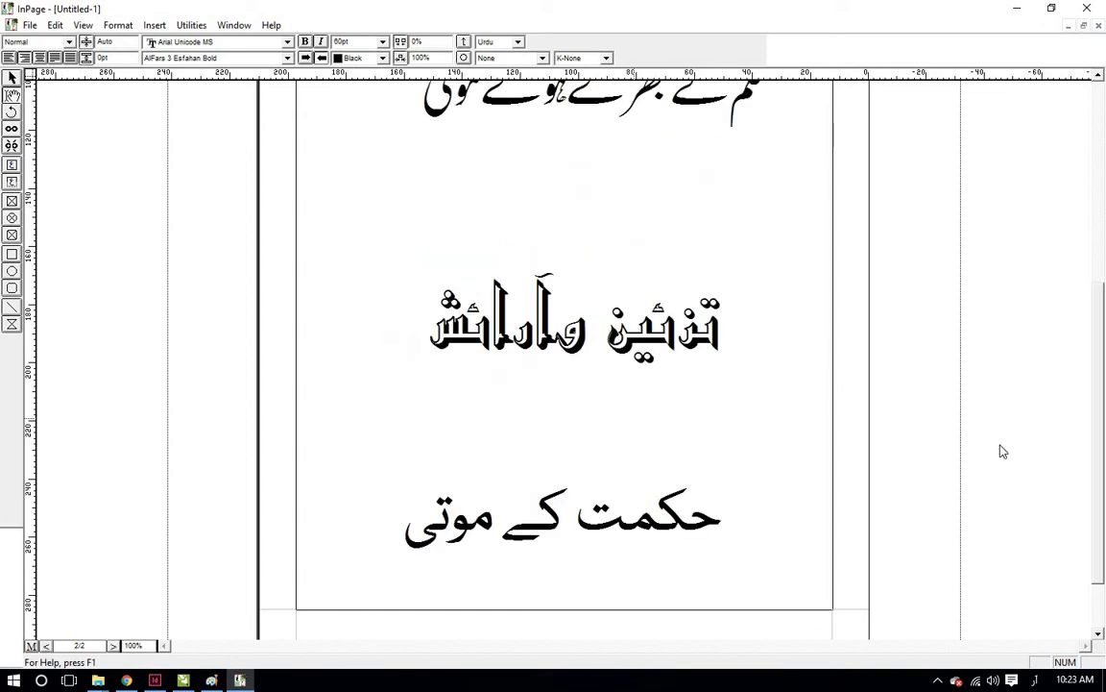
{"action": "scroll", "coordinate": [1101, 395], "scroll_direction": "up", "scroll_amount": 5}
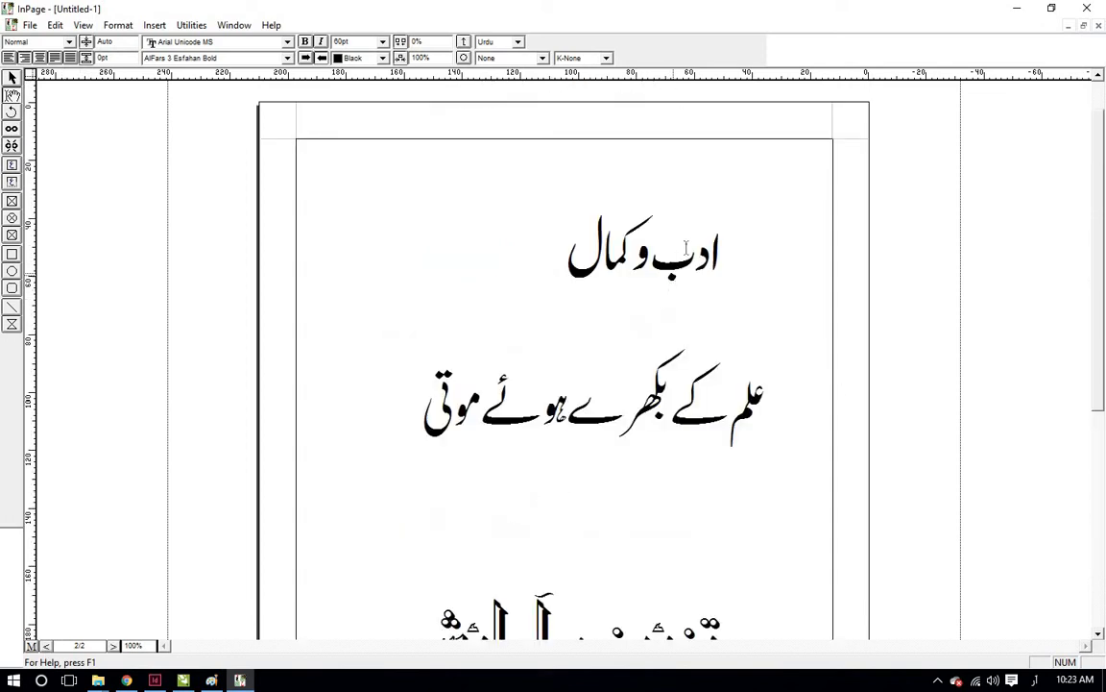
{"action": "left_click_drag", "start_coordinate": [728, 245], "coordinate": [562, 253]}
{"action": "left_click_drag", "start_coordinate": [774, 397], "coordinate": [415, 402]}
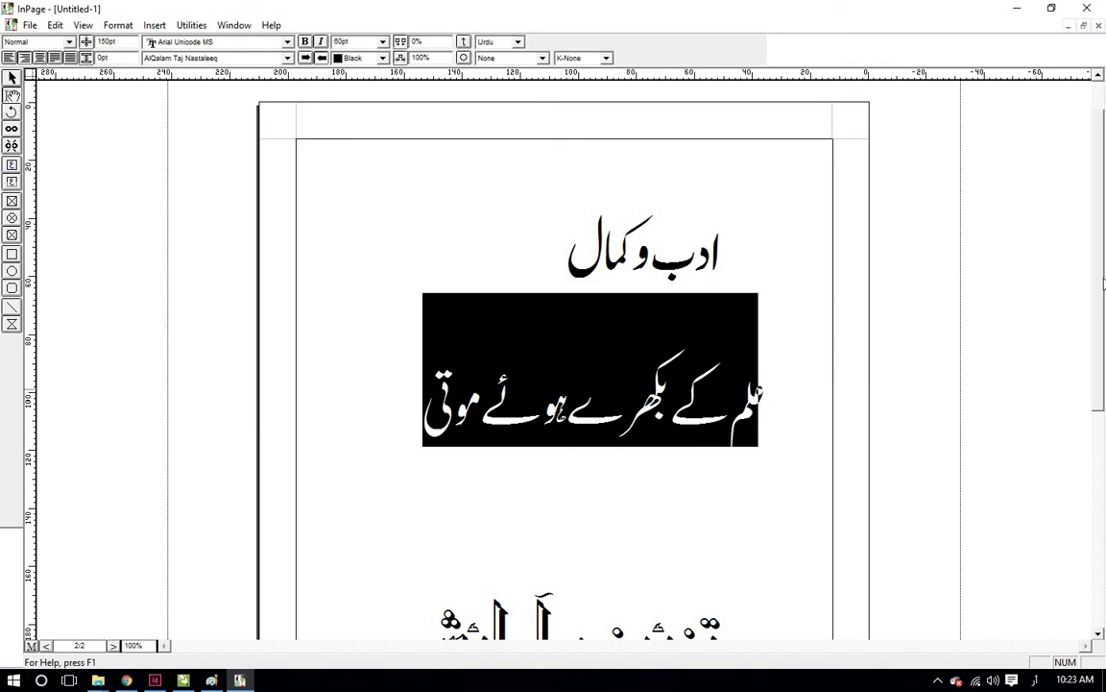
Check the fonts of the second page's headings تزئین و آرائش and حکمت کے موتی.
{"action": "scroll", "coordinate": [741, 561], "scroll_direction": "down", "scroll_amount": 5}
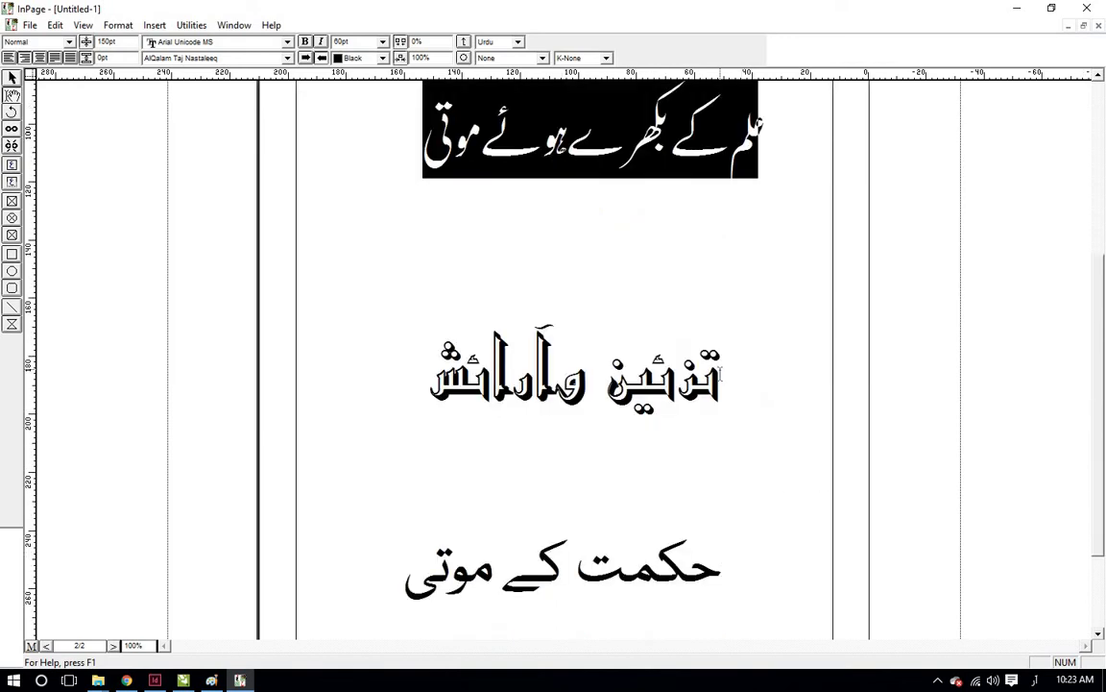
{"action": "mouse_move", "coordinate": [720, 372]}
{"action": "left_mouse_down"}
{"action": "mouse_move", "coordinate": [399, 392]}
{"action": "mouse_move", "coordinate": [467, 390]}
{"action": "left_mouse_up"}
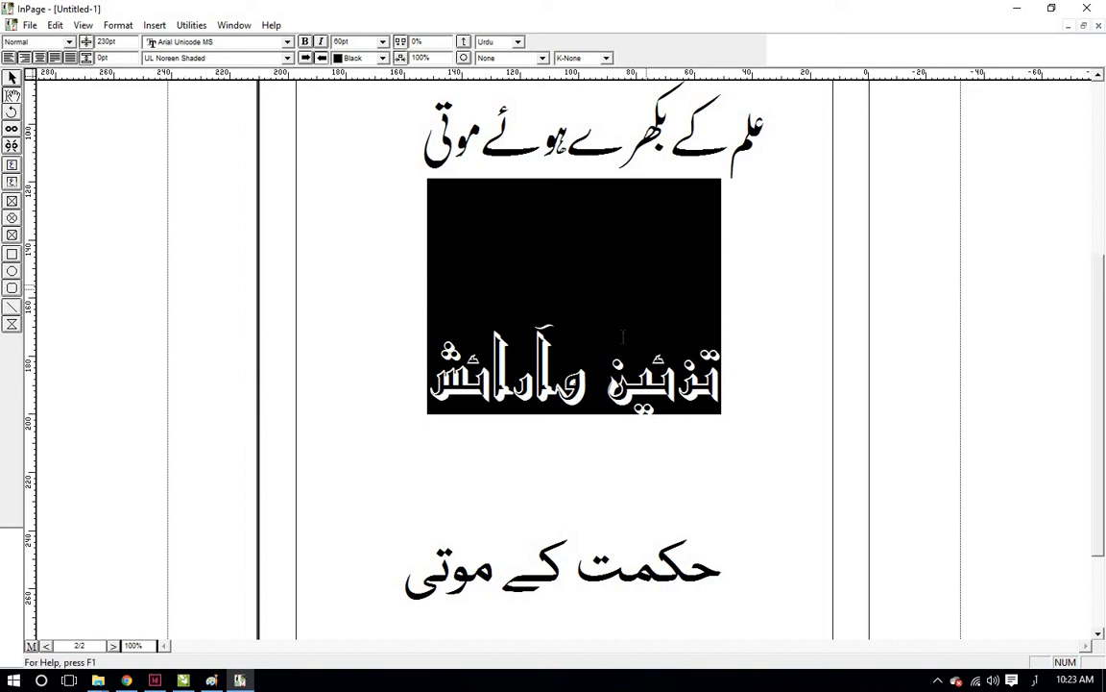
{"action": "left_click", "coordinate": [716, 421]}
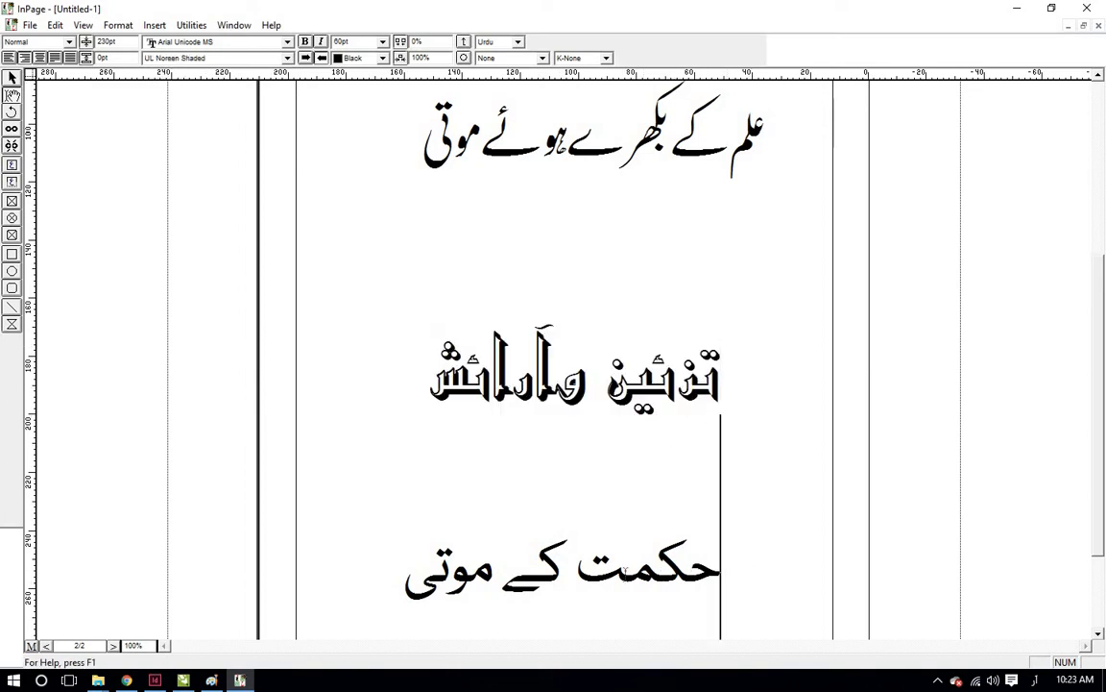
{"action": "left_click_drag", "start_coordinate": [720, 567], "coordinate": [403, 567]}
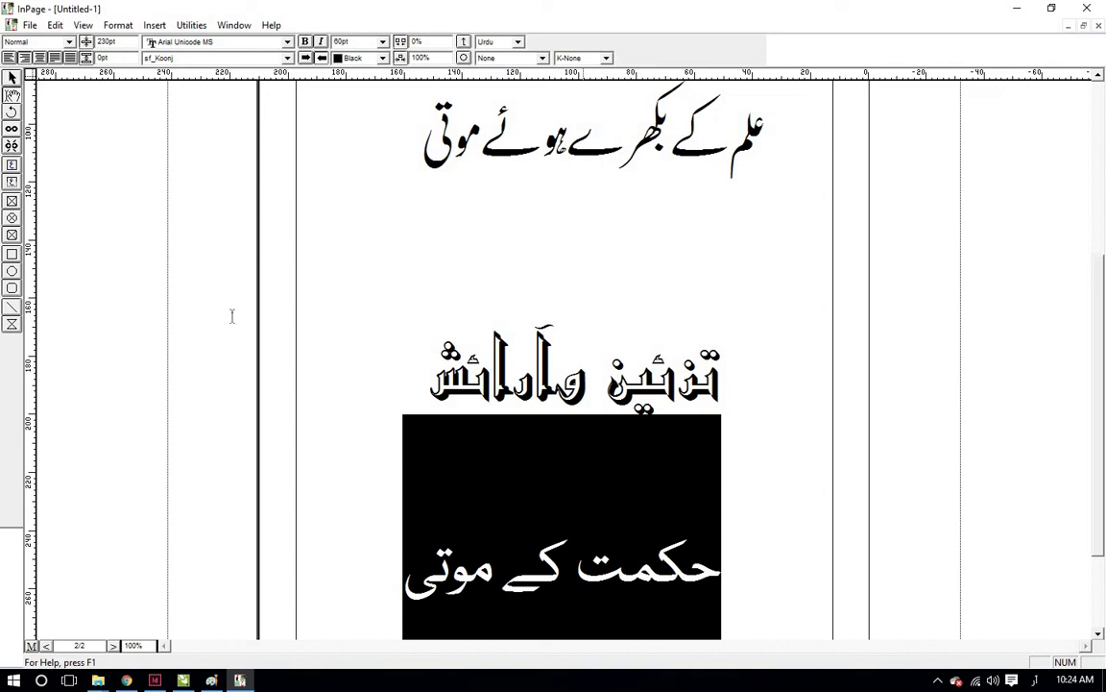
Return to the first page and review the fonts of both مسلمانوں کا کردار headings again.
{"action": "left_click", "coordinate": [112, 647]}
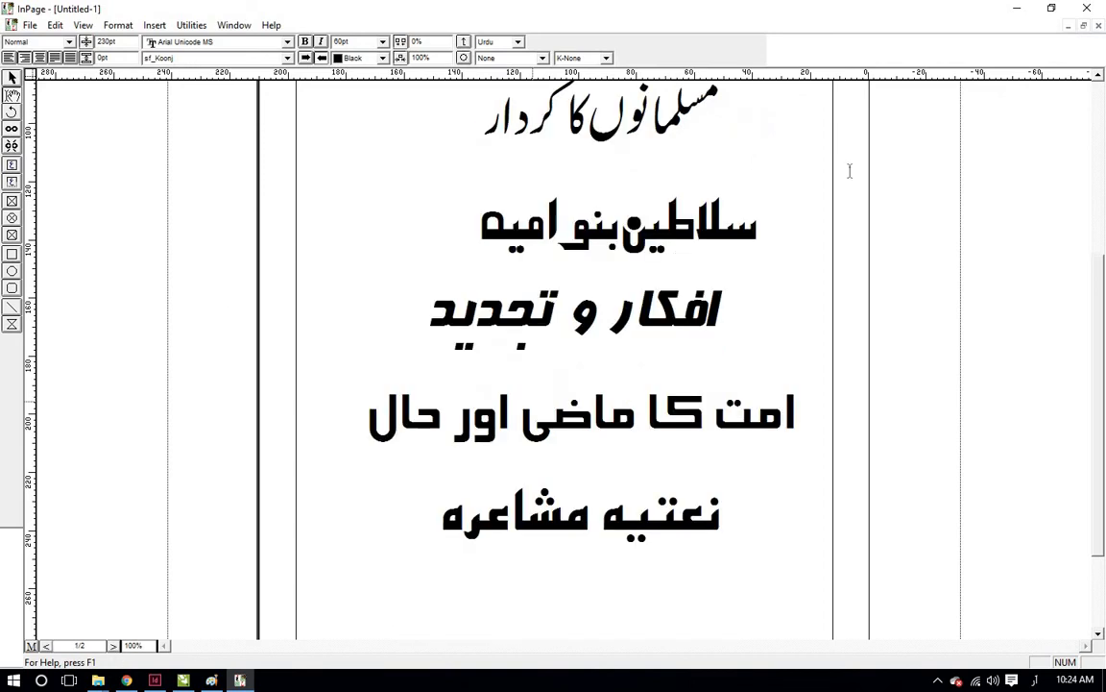
{"action": "left_click_drag", "start_coordinate": [732, 109], "coordinate": [437, 115]}
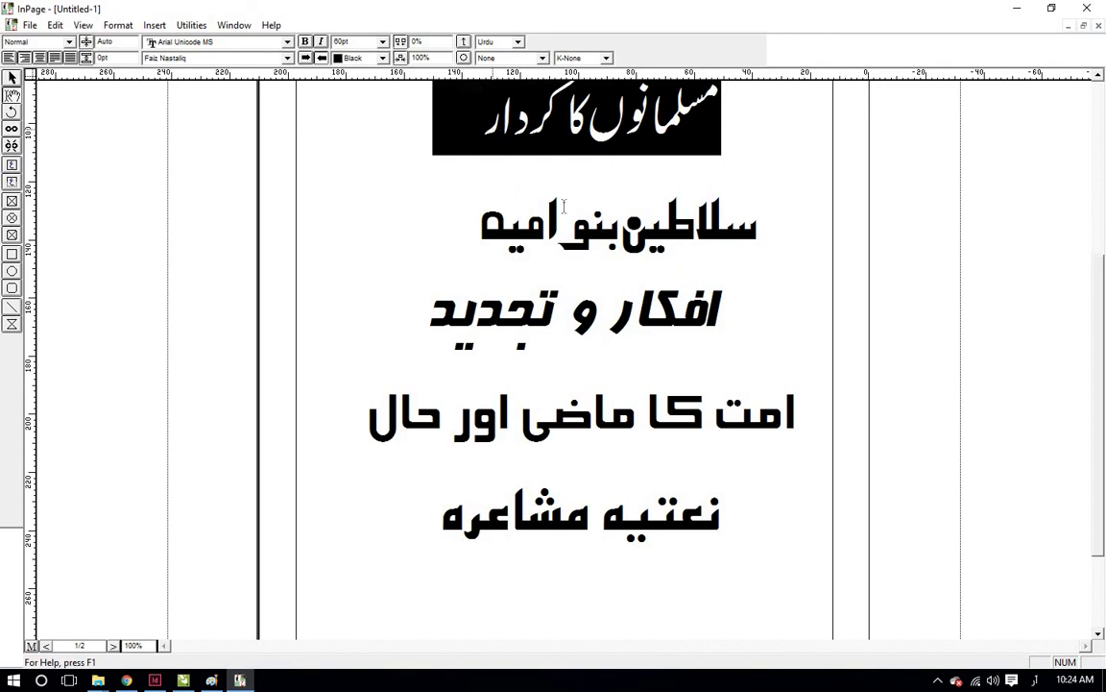
{"action": "scroll", "coordinate": [611, 310], "scroll_direction": "up", "scroll_amount": 3}
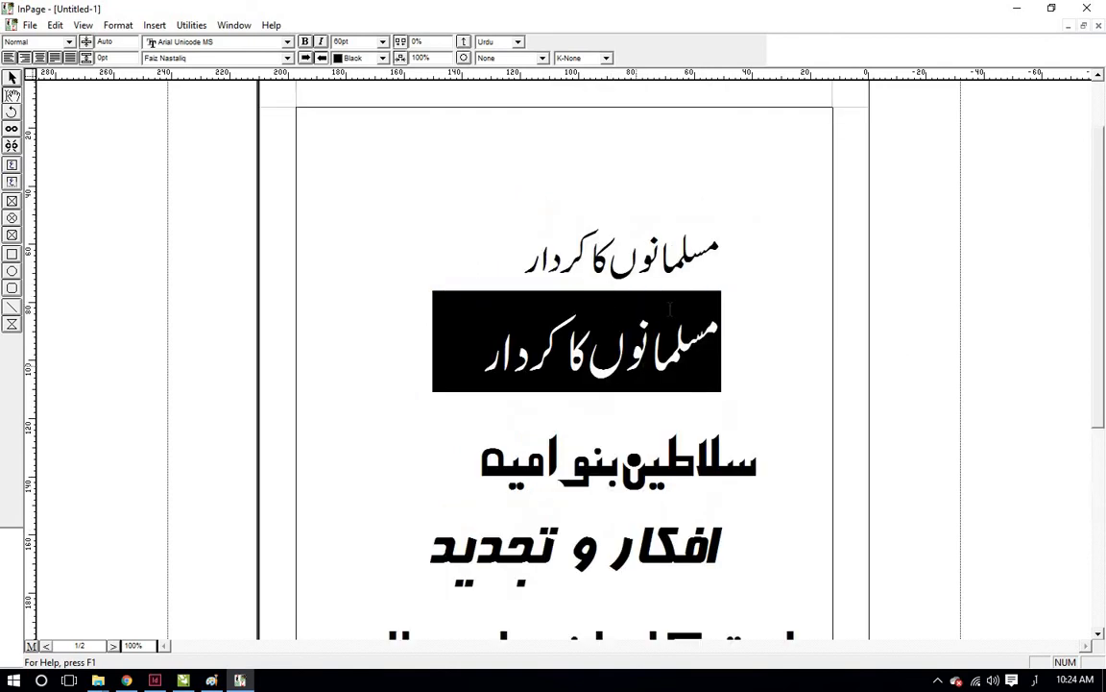
{"action": "left_click_drag", "start_coordinate": [720, 248], "coordinate": [544, 259]}
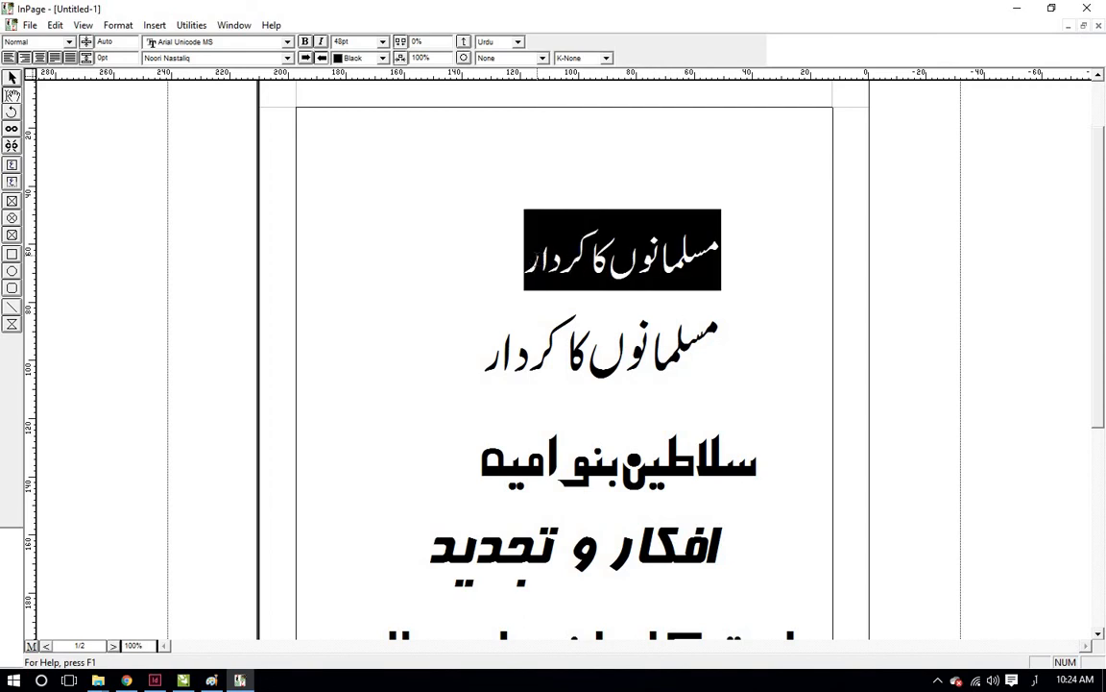